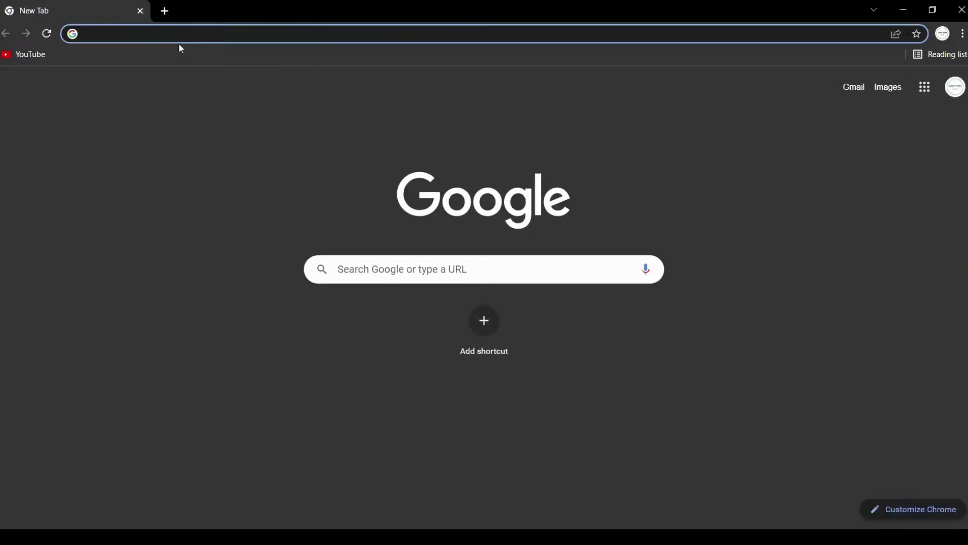
{"action": "type", "text": "ac"}
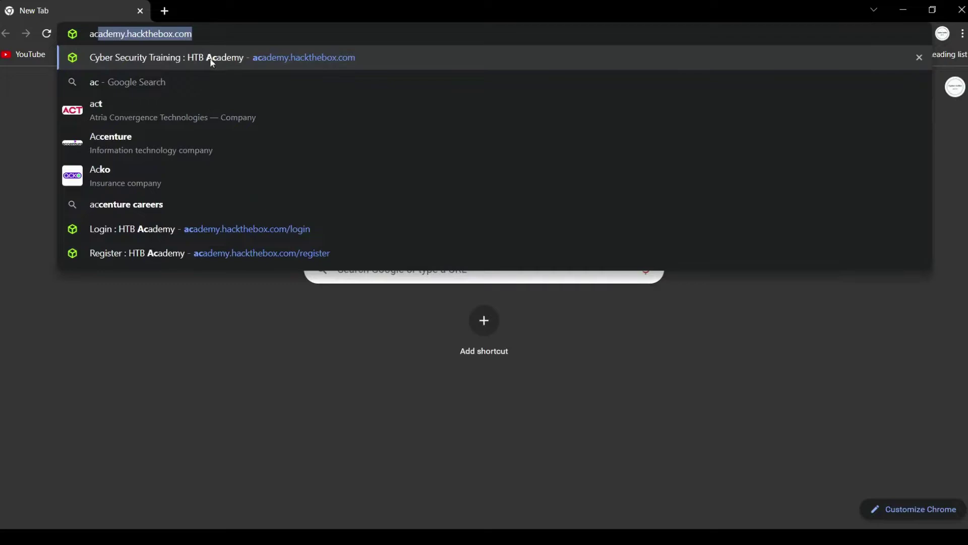
{"action": "type", "text": "ademy"}
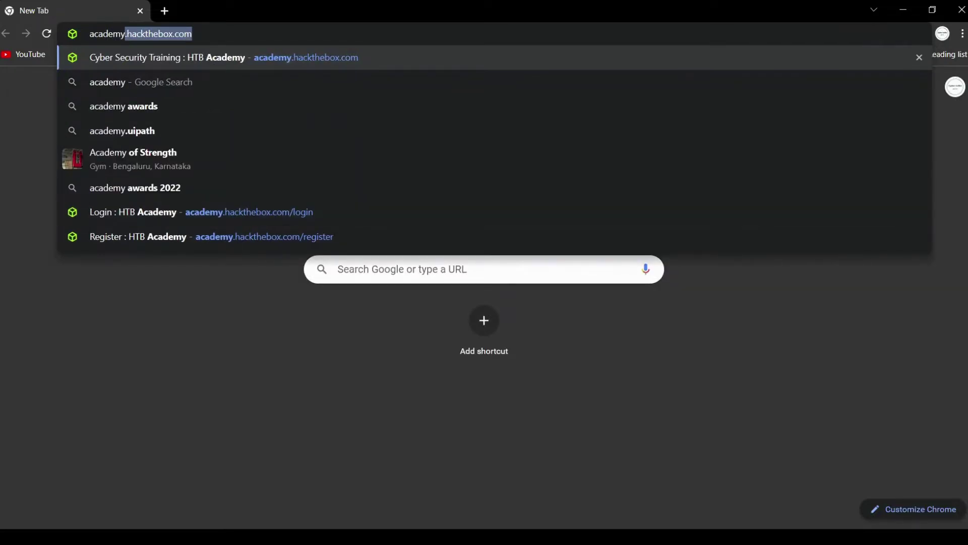
{"action": "type", "text": ".hackt"}
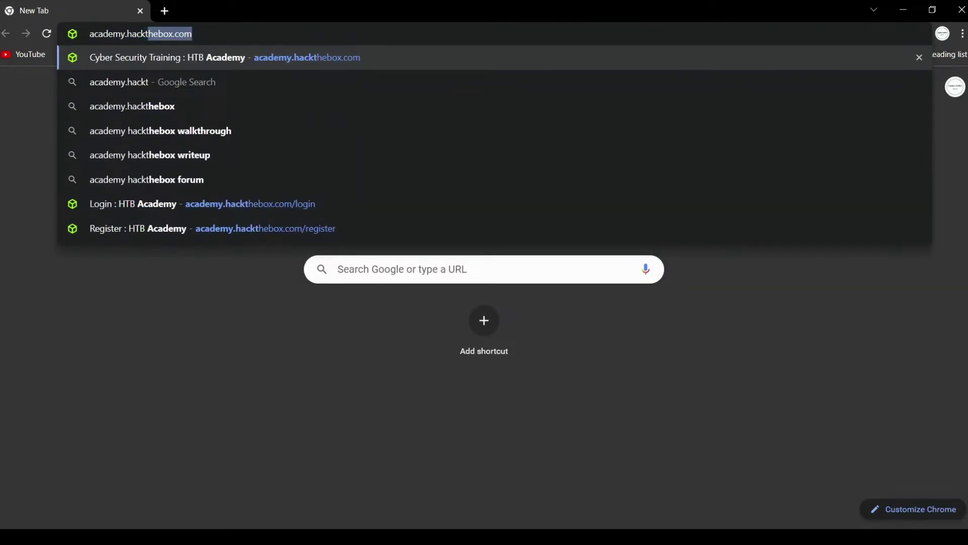
{"action": "type", "text": "he"}
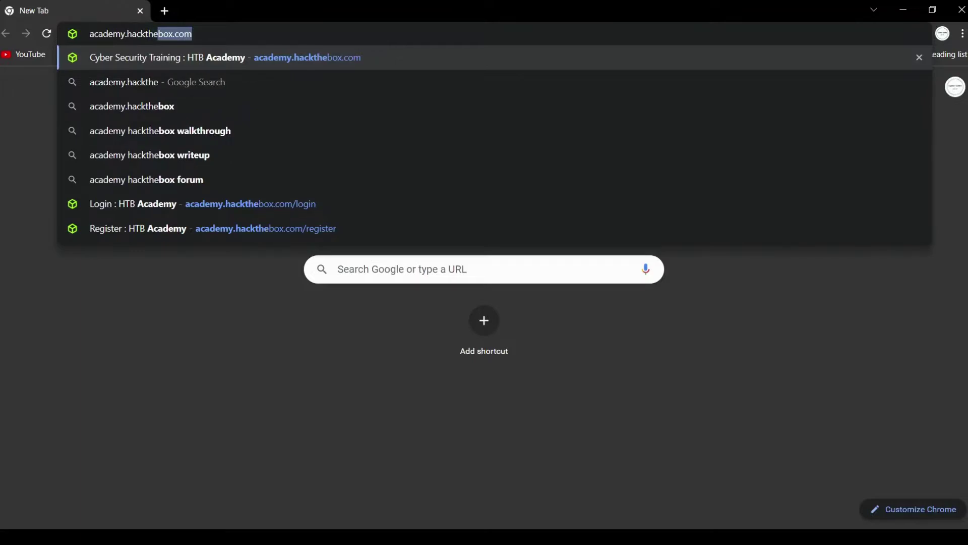
{"action": "type", "text": "box.com"}
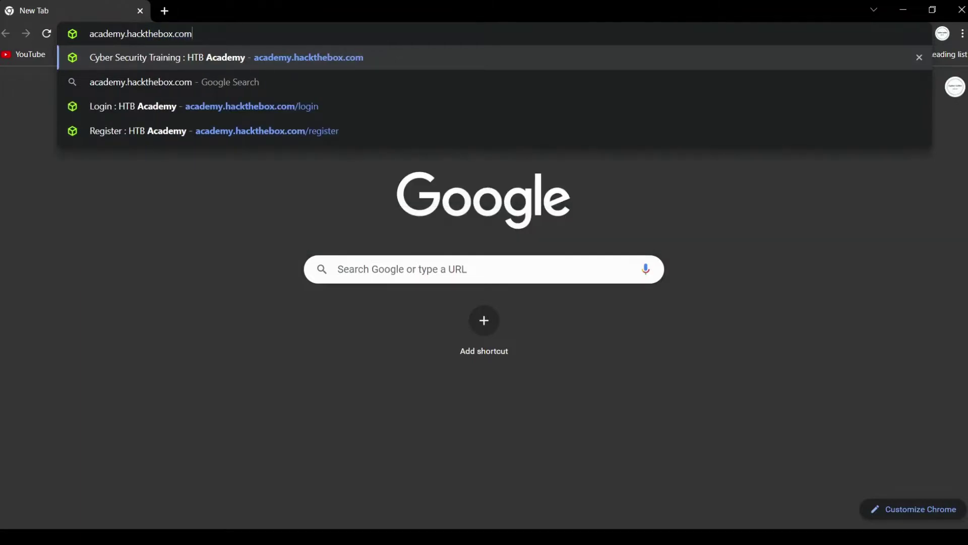
Load academy.hackthebox.com in Chrome, reaching the Linux Fundamentals module page.
{"action": "key", "text": "Return"}
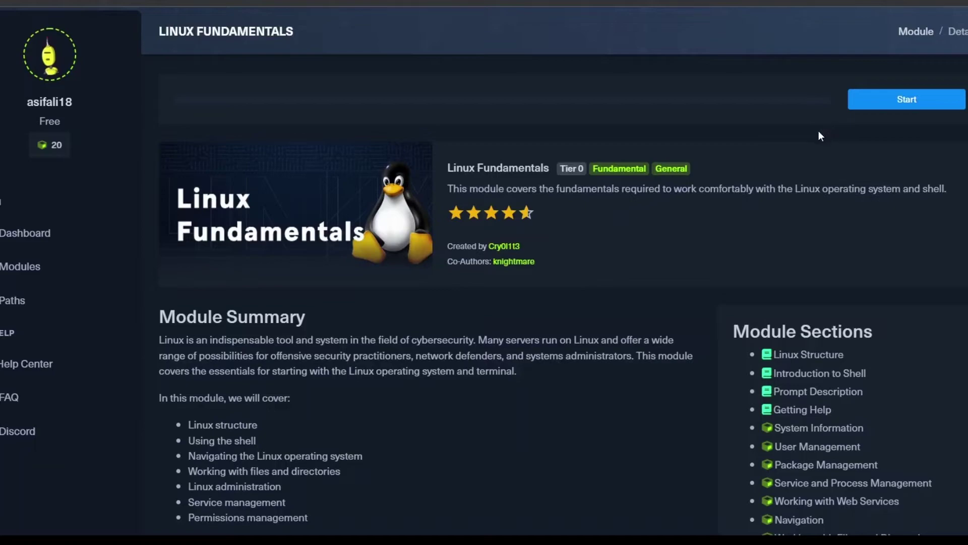
Start the Linux Fundamentals module and spawn a Pwnbox workstation instance from My Workstation.
{"action": "left_click", "coordinate": [881, 105]}
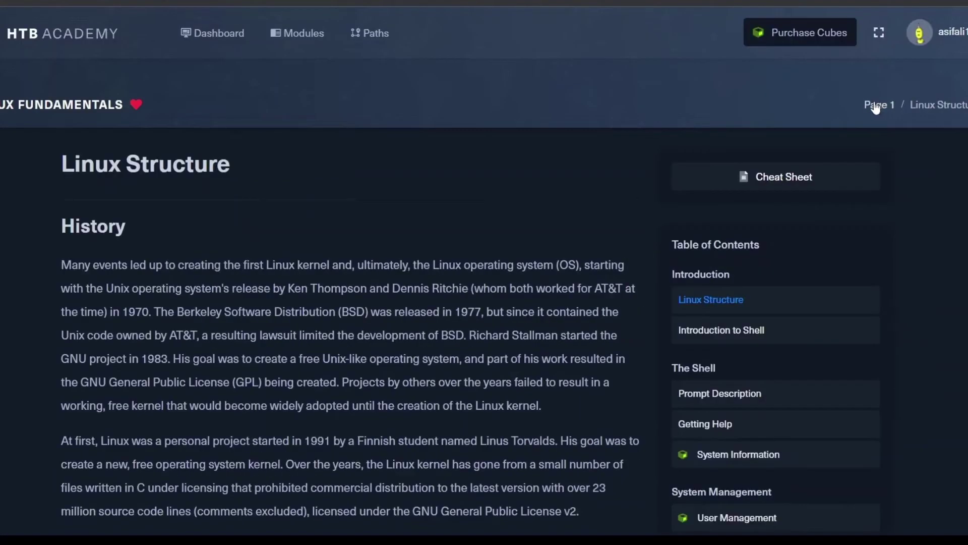
{"action": "scroll", "coordinate": [593, 299], "scroll_direction": "down", "scroll_amount": 5}
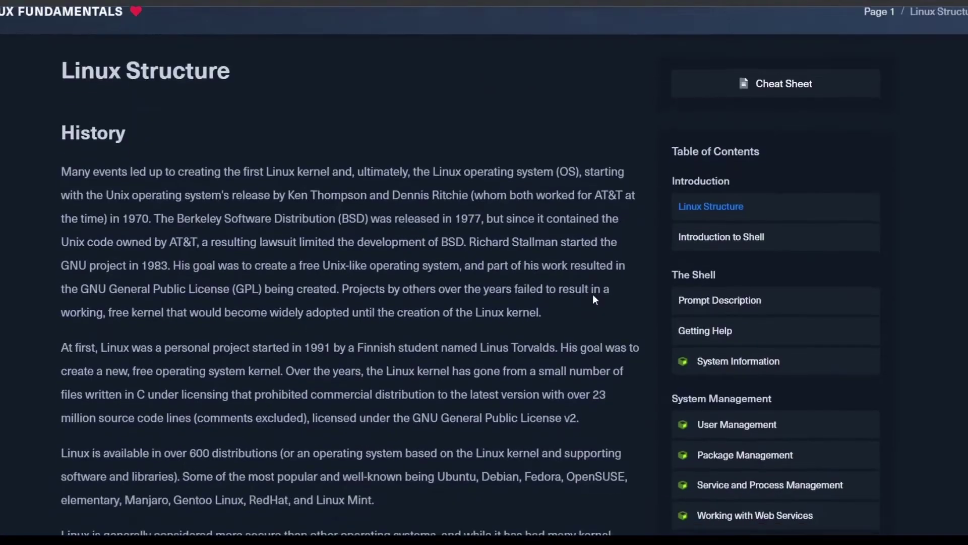
{"action": "scroll", "coordinate": [594, 293], "scroll_direction": "down", "scroll_amount": 2}
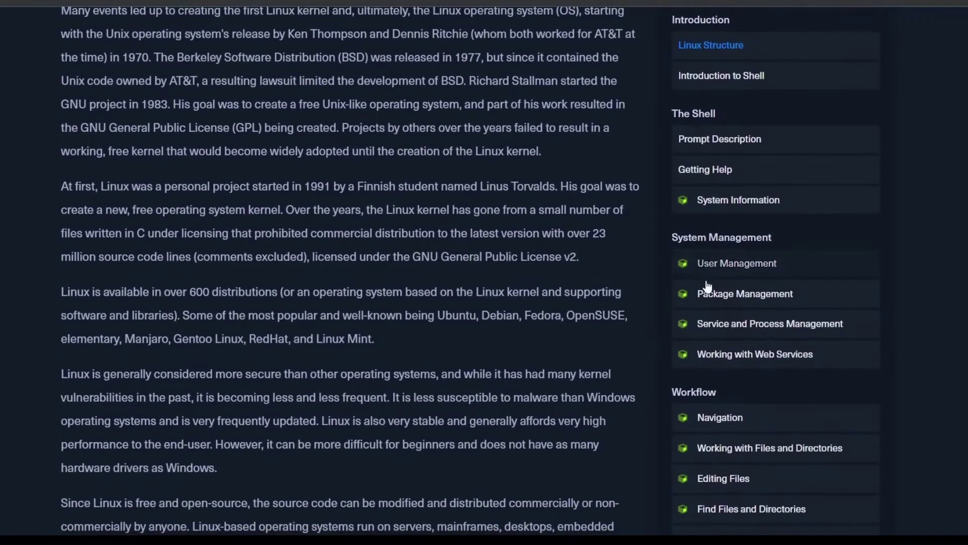
{"action": "scroll", "coordinate": [703, 317], "scroll_direction": "down", "scroll_amount": 2}
{"action": "scroll", "coordinate": [708, 340], "scroll_direction": "down", "scroll_amount": 3}
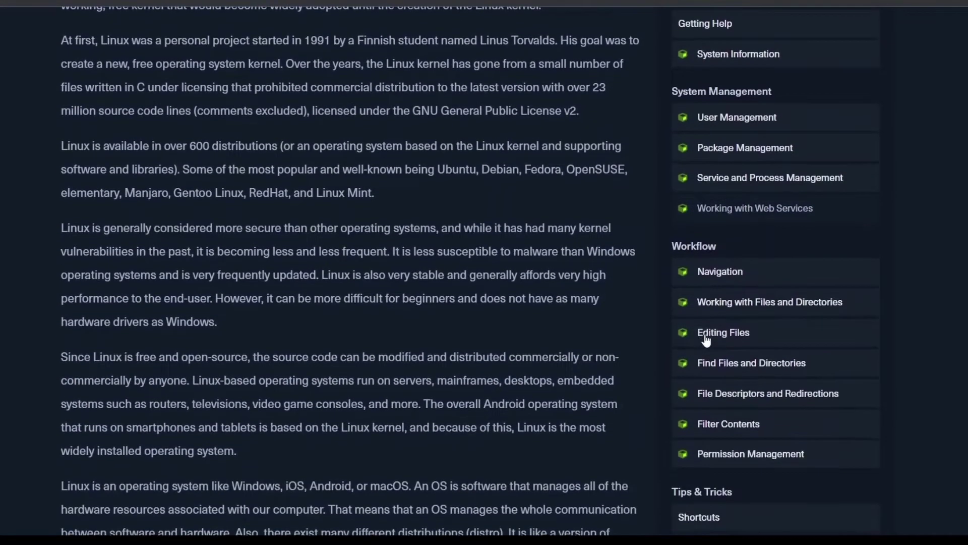
{"action": "scroll", "coordinate": [707, 341], "scroll_direction": "down", "scroll_amount": 3}
{"action": "scroll", "coordinate": [705, 339], "scroll_direction": "down", "scroll_amount": 1}
{"action": "scroll", "coordinate": [704, 338], "scroll_direction": "down", "scroll_amount": 1}
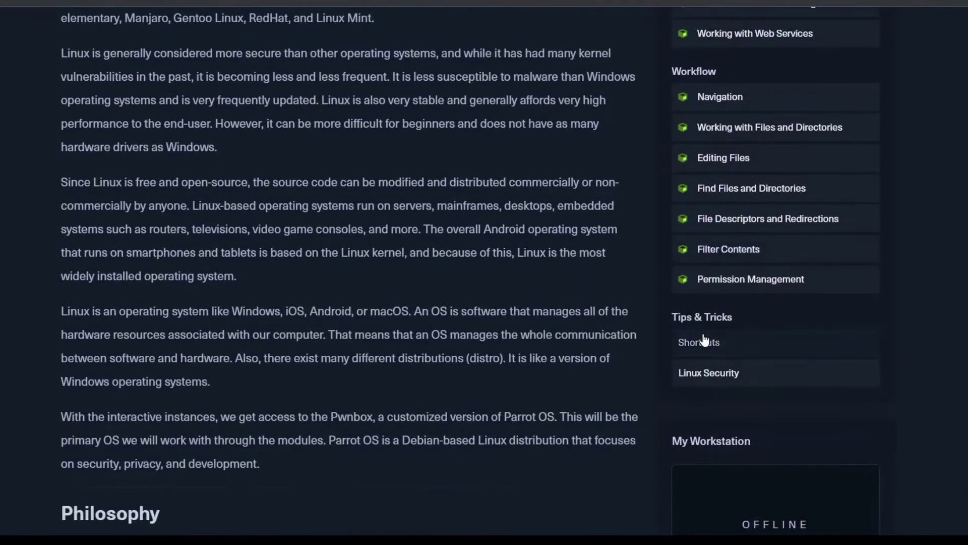
{"action": "scroll", "coordinate": [703, 333], "scroll_direction": "down", "scroll_amount": 4}
{"action": "scroll", "coordinate": [703, 333], "scroll_direction": "down", "scroll_amount": 1}
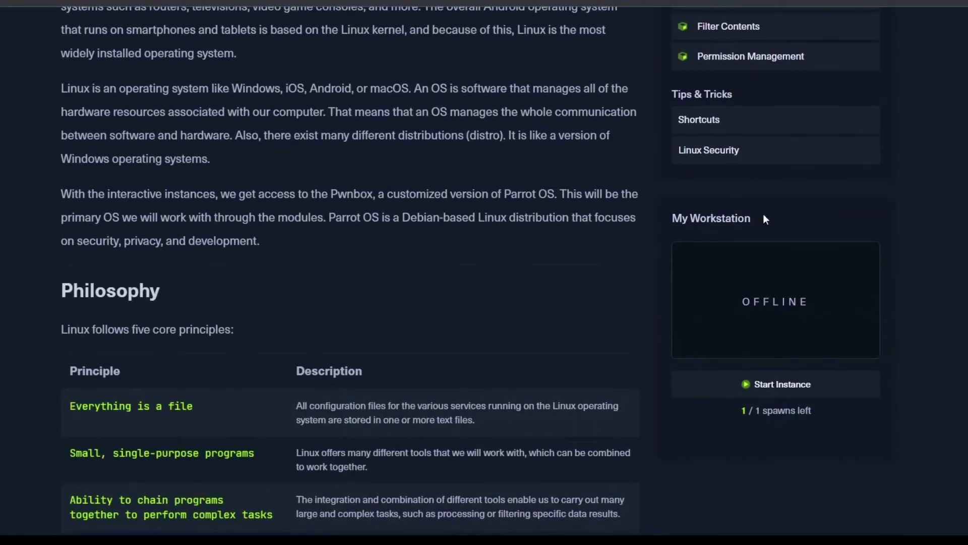
{"action": "left_click", "coordinate": [782, 395]}
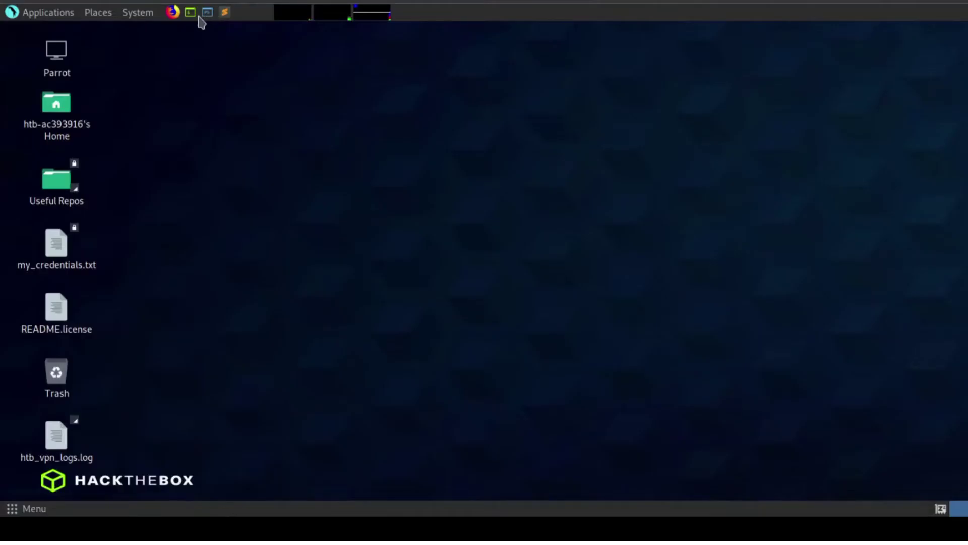
Open a centred Pwnbox terminal, run ls and ll, and add blank prompt lines.
{"action": "left_click", "coordinate": [191, 12]}
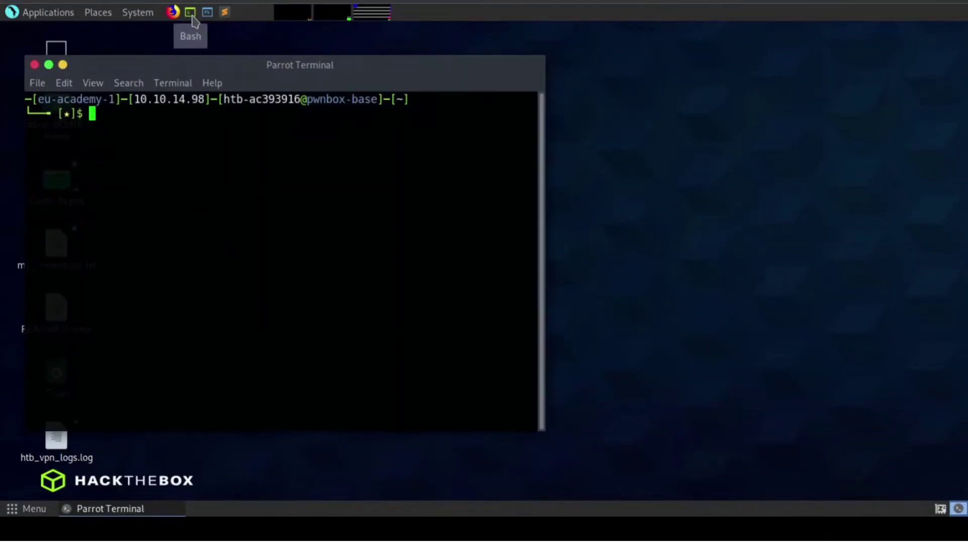
{"action": "left_click_drag", "start_coordinate": [243, 67], "coordinate": [507, 103]}
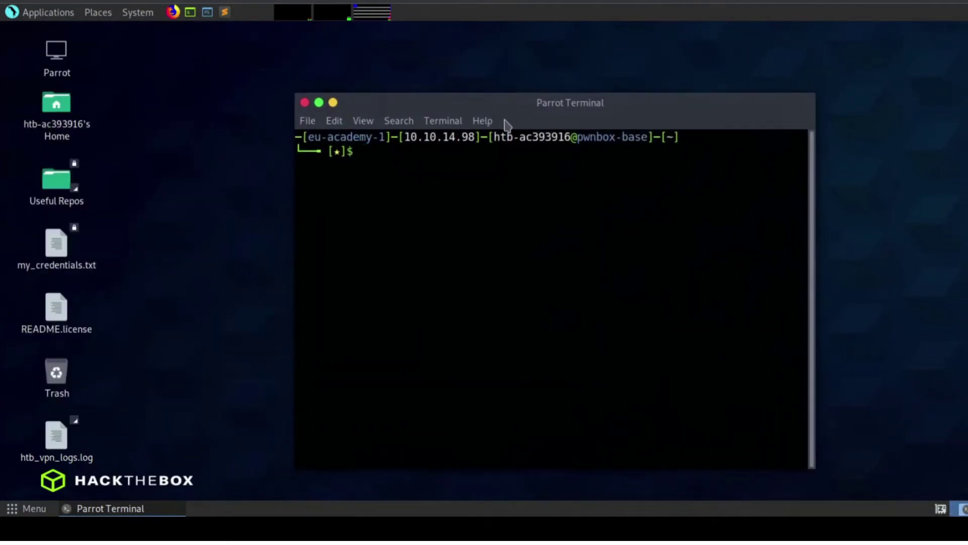
{"action": "type", "text": "ls"}
{"action": "key", "text": "Return"}
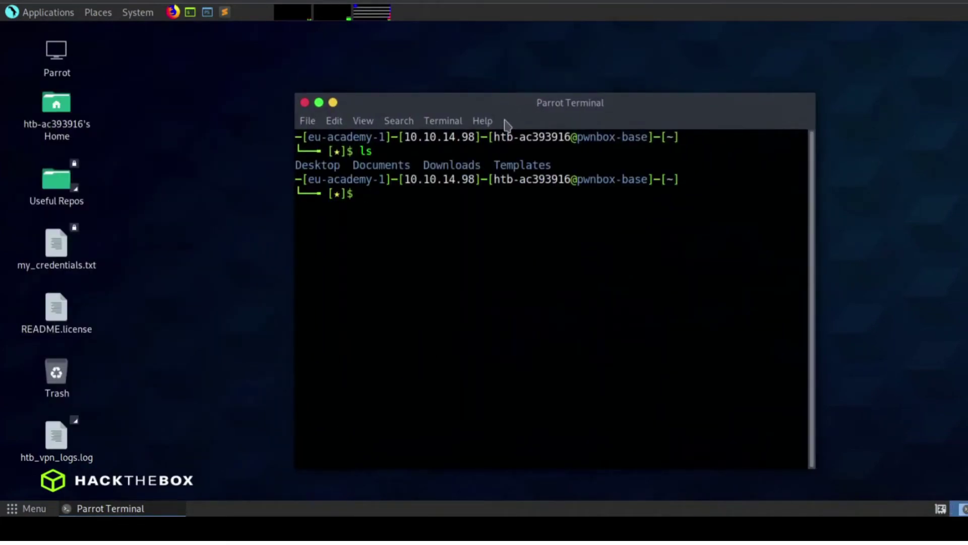
{"action": "type", "text": "ll"}
{"action": "key", "text": "Return"}
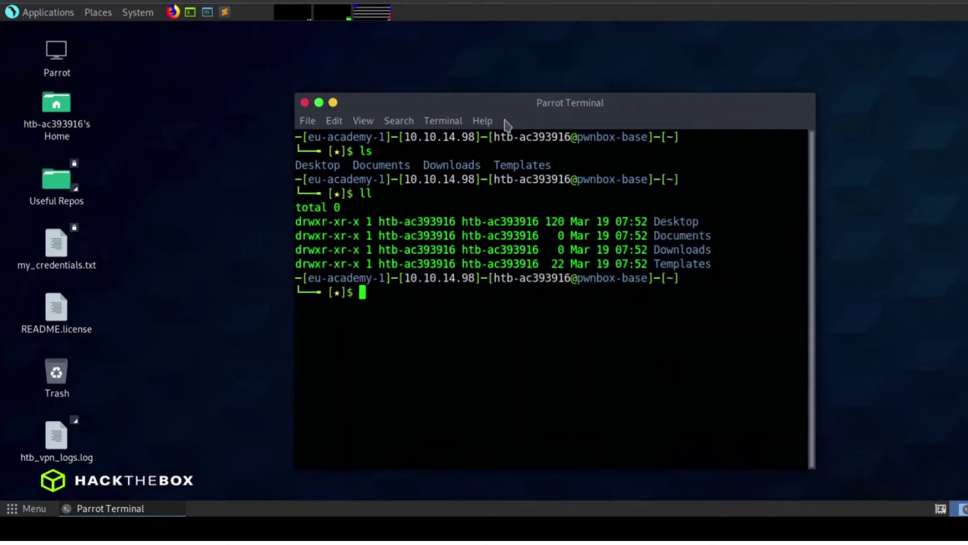
{"action": "type", "text": "c"}
{"action": "type", "text": "d"}
{"action": "key", "text": "BackSpace"}
{"action": "key", "text": "BackSpace"}
{"action": "key", "text": "BackSpace"}
{"action": "key", "text": "Return"}
{"action": "key", "text": "Return"}
{"action": "key", "text": "Return"}
{"action": "key", "text": "ctrl+c"}
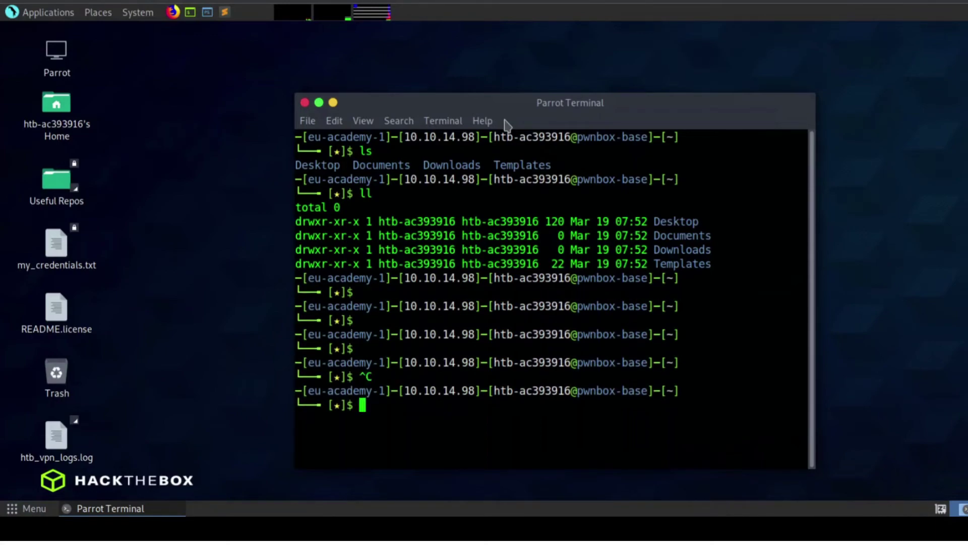